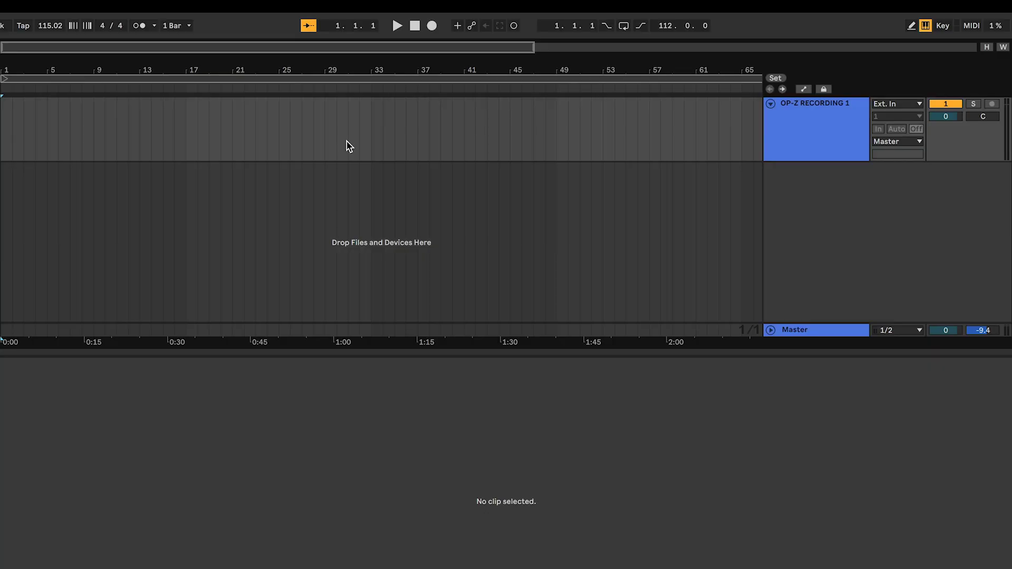
- Set the audio input device in Preferences to OP-Z (2 In, 2 Out), then close Preferences
{"action": "key", "text": "super+comma"}
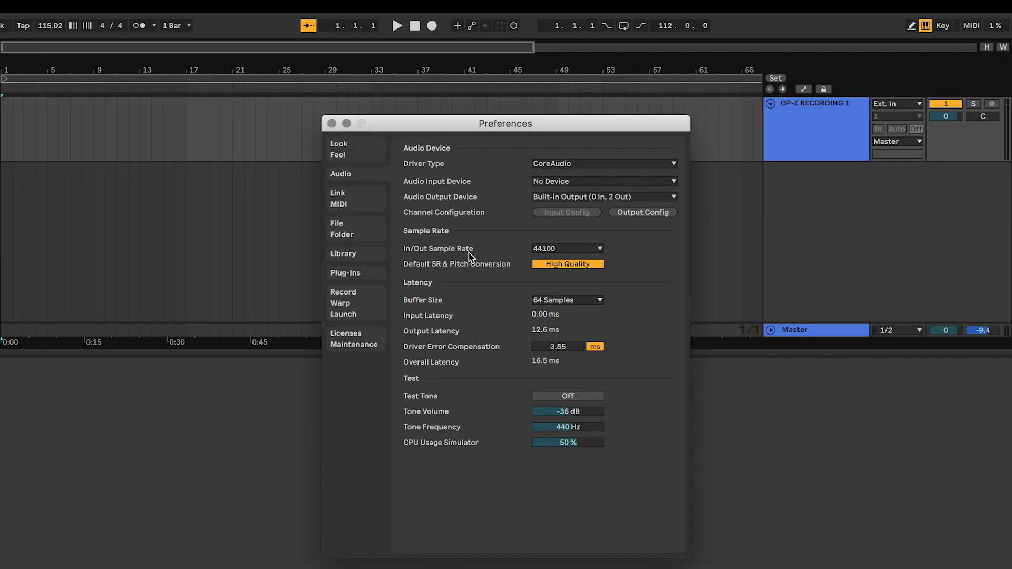
{"action": "left_click", "coordinate": [583, 185]}
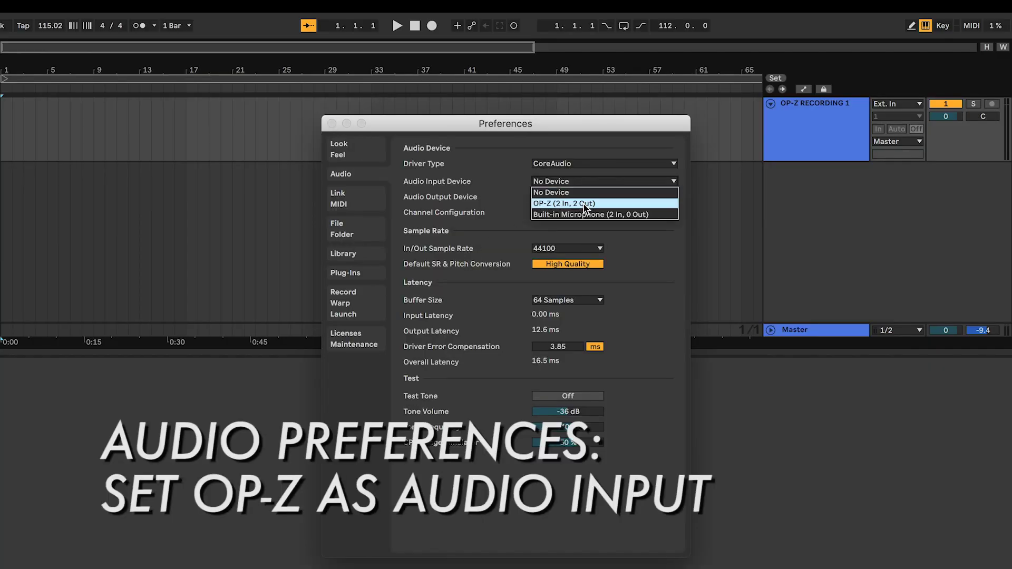
{"action": "left_click", "coordinate": [585, 203]}
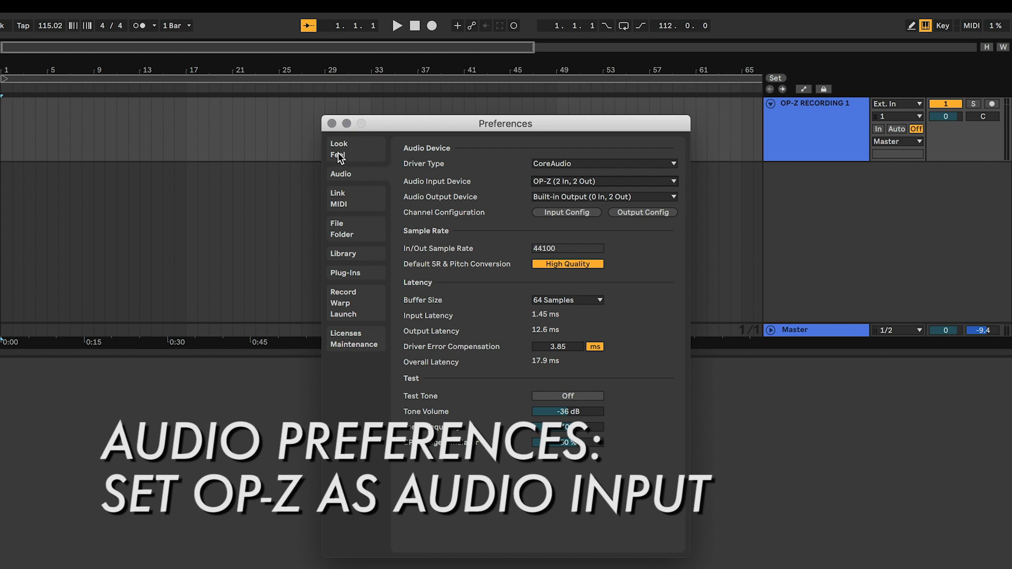
{"action": "left_click", "coordinate": [332, 124]}
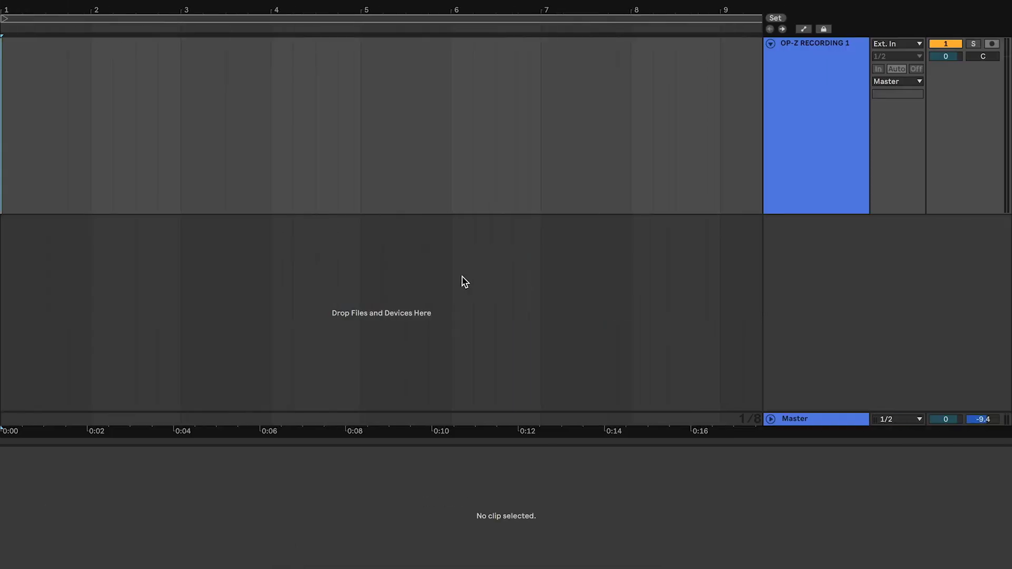
- Enlarge and arm the OP-Z RECORDING 1 track, with its input on stereo channels 1/2
{"action": "left_click", "coordinate": [857, 109]}
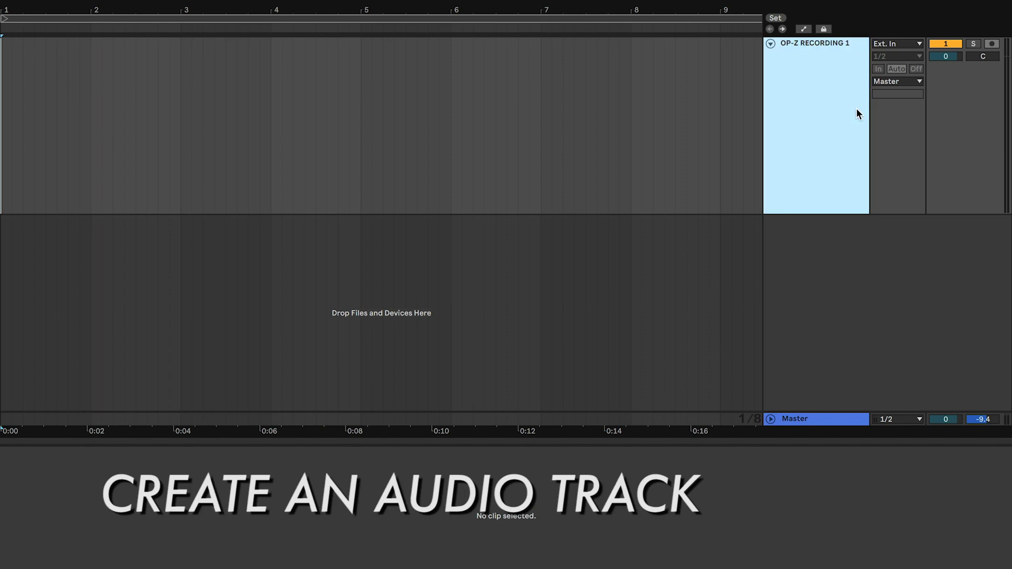
{"action": "left_click_drag", "start_coordinate": [824, 214], "coordinate": [826, 267]}
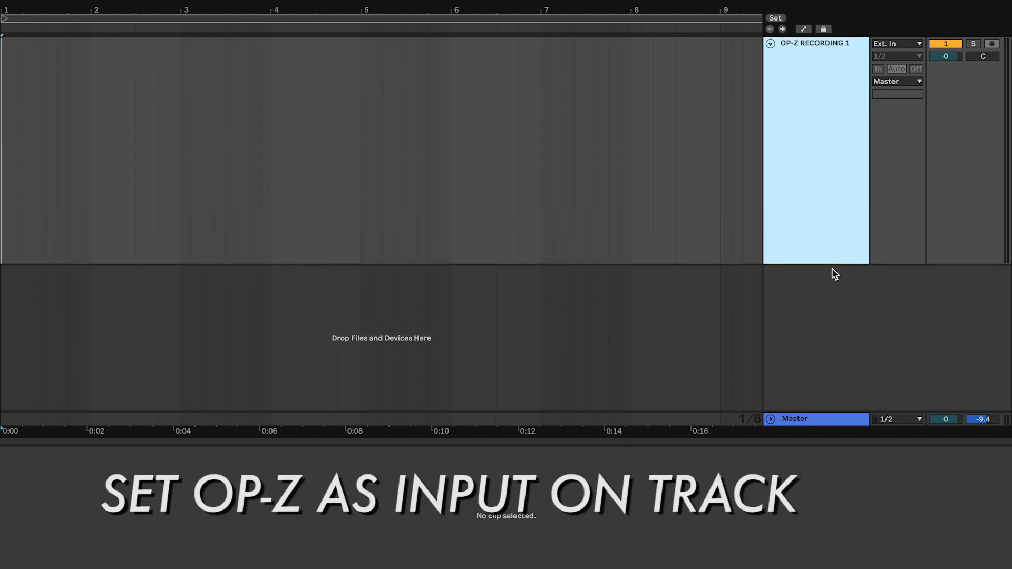
{"action": "left_click", "coordinate": [992, 44]}
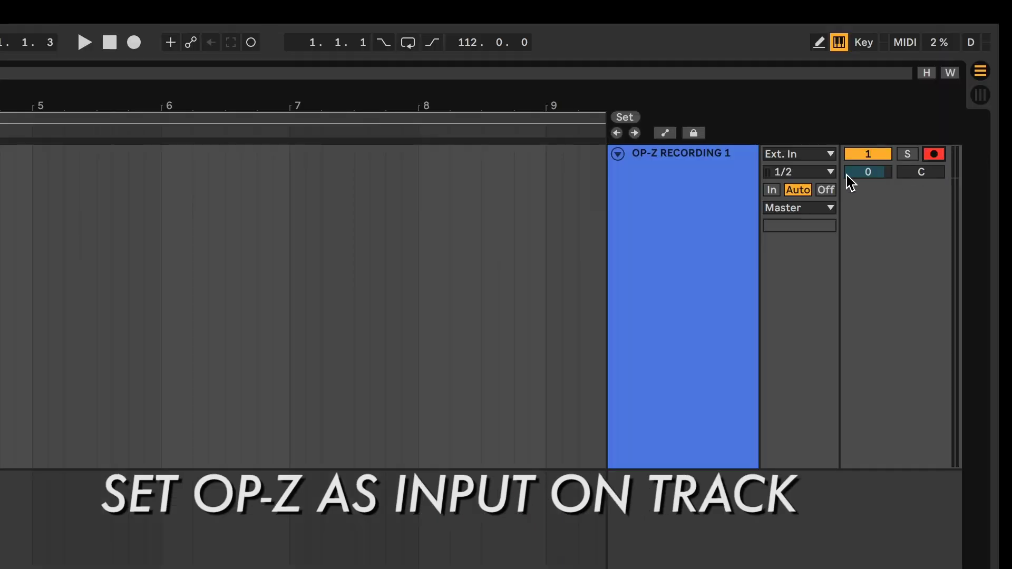
{"action": "left_click", "coordinate": [815, 172]}
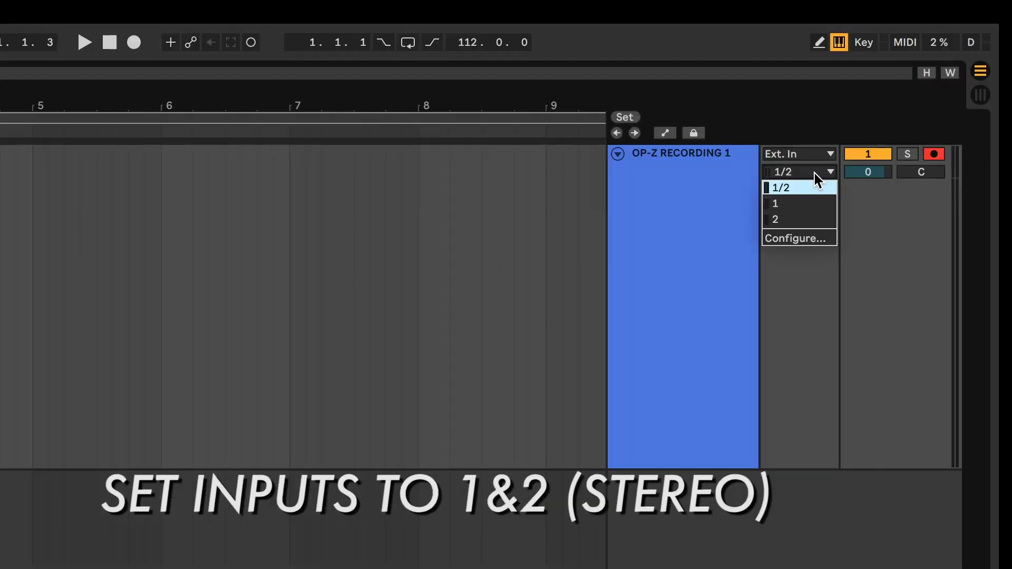
{"action": "left_click", "coordinate": [809, 193]}
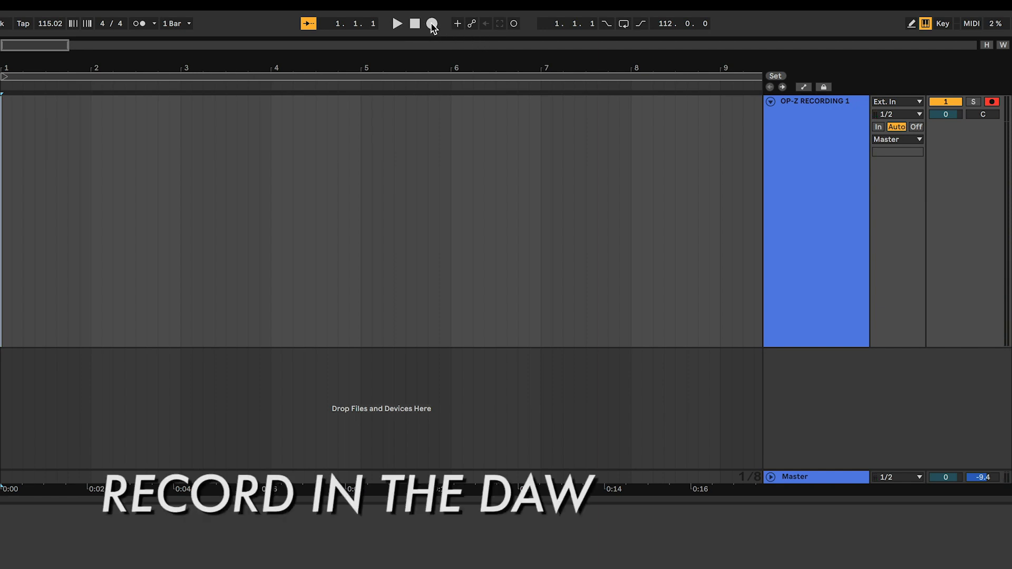
- Record the OP-Z pattern into a stereo clip and trim off its silent tail
{"action": "left_click", "coordinate": [432, 24]}
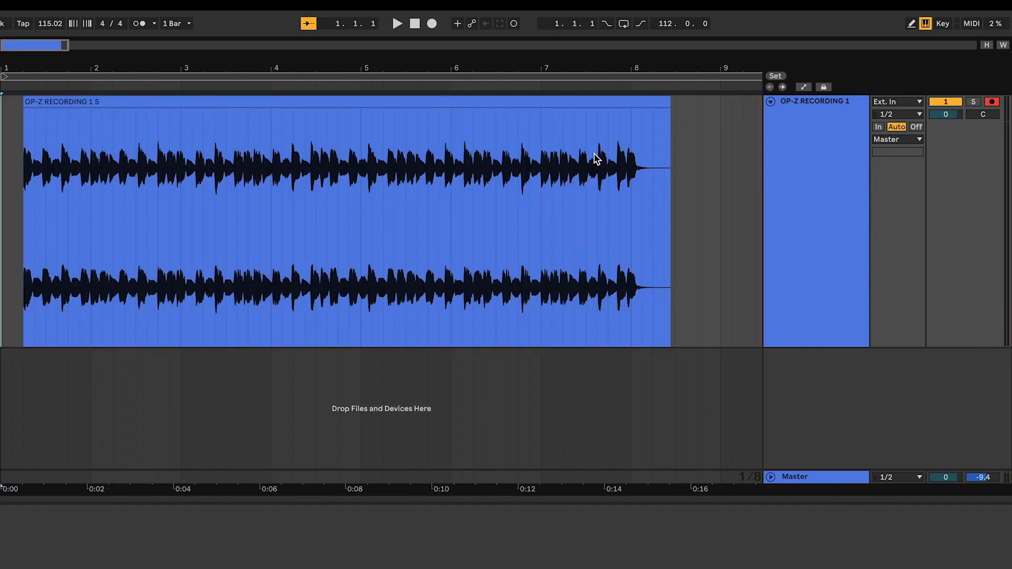
{"action": "left_click_drag", "start_coordinate": [664, 103], "coordinate": [663, 125]}
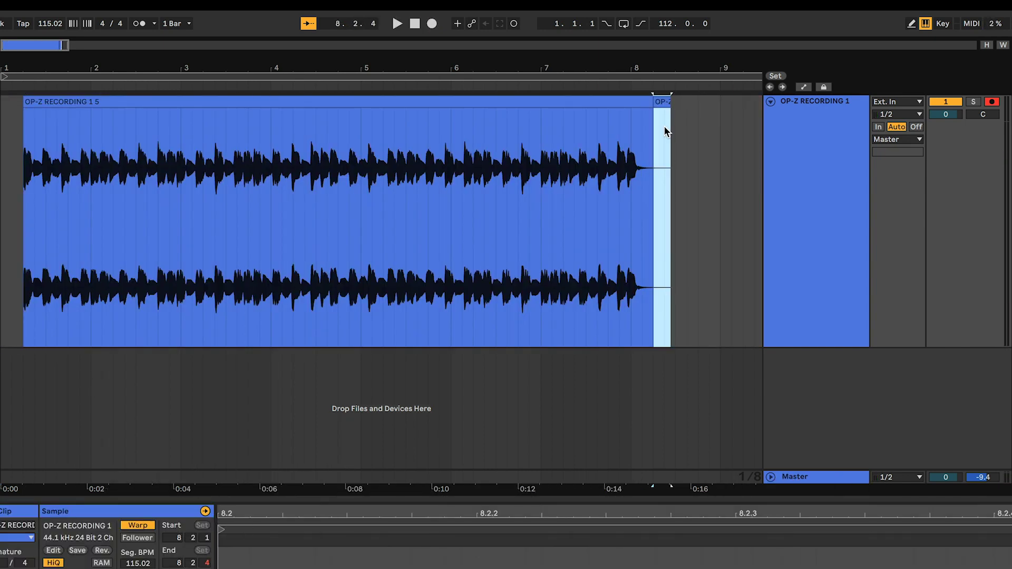
{"action": "left_click", "coordinate": [516, 99]}
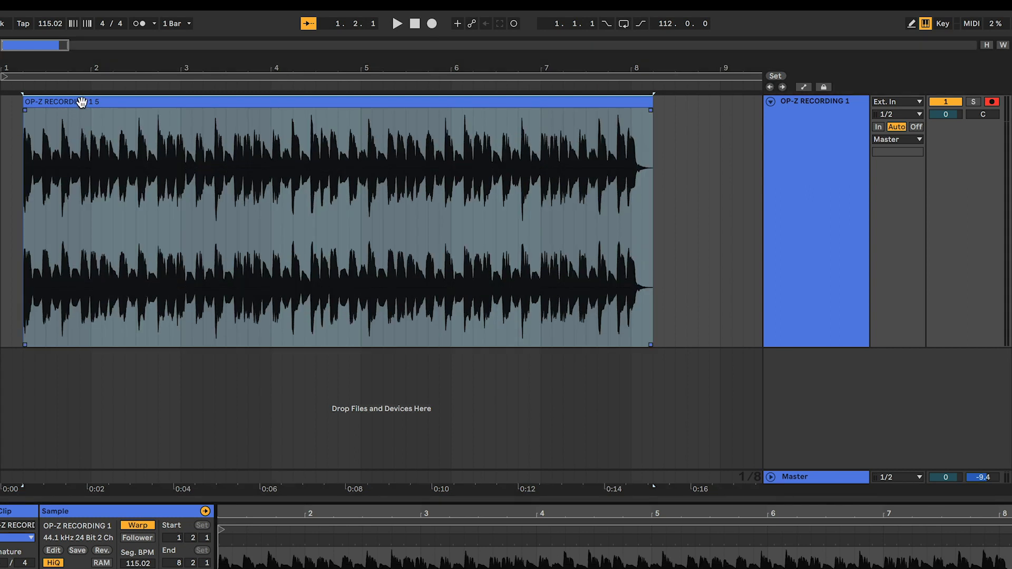
- Export the selected recorded clip as an audio file
{"action": "left_click", "coordinate": [81, 102]}
{"action": "key", "text": "ctrl+shift+r"}
{"action": "key", "text": "Return"}
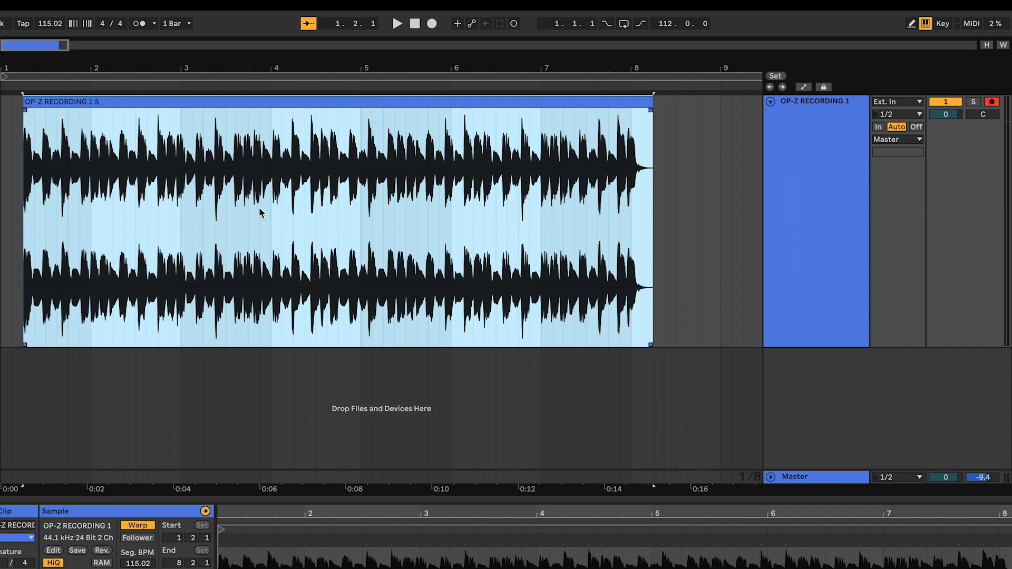
{"action": "left_click", "coordinate": [11, 148]}
{"action": "key", "text": "ctrl+a"}
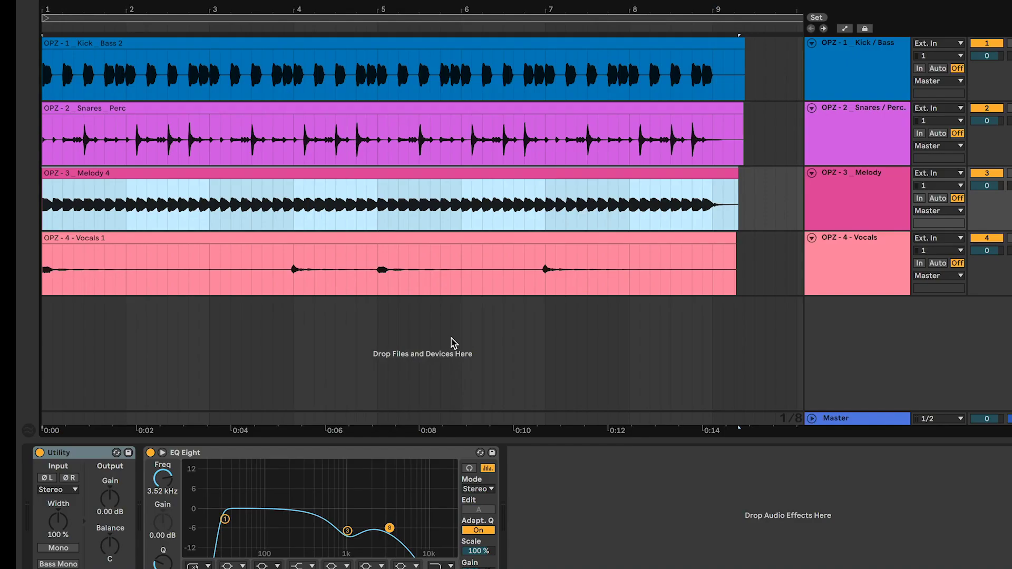
- Review Utility and EQ Eight on the Kick/Bass, Snares/Perc., Melody and Vocals tracks
{"action": "left_click_drag", "start_coordinate": [80, 6], "coordinate": [80, 47]}
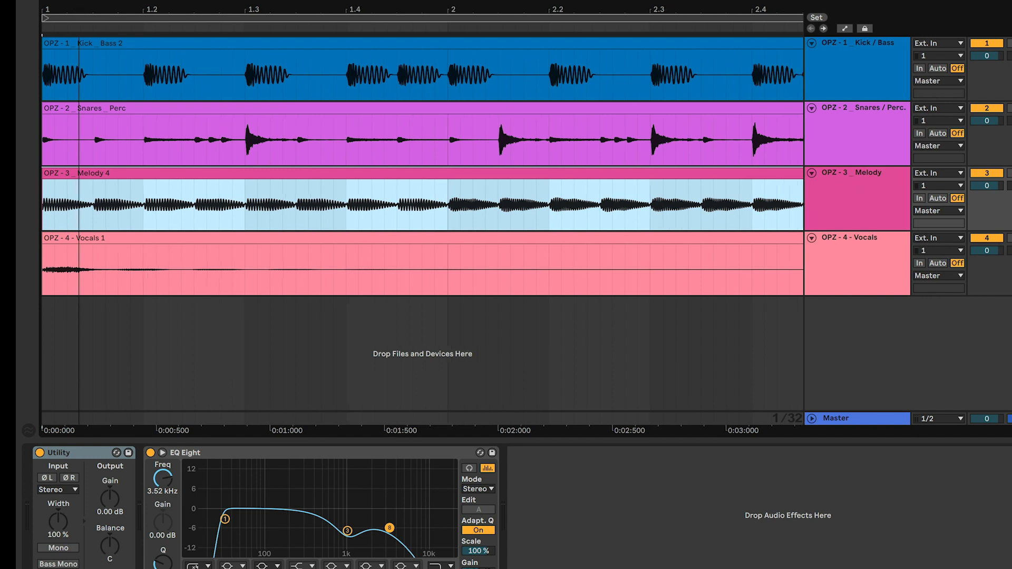
{"action": "left_click_drag", "start_coordinate": [80, 5], "coordinate": [50, 5]}
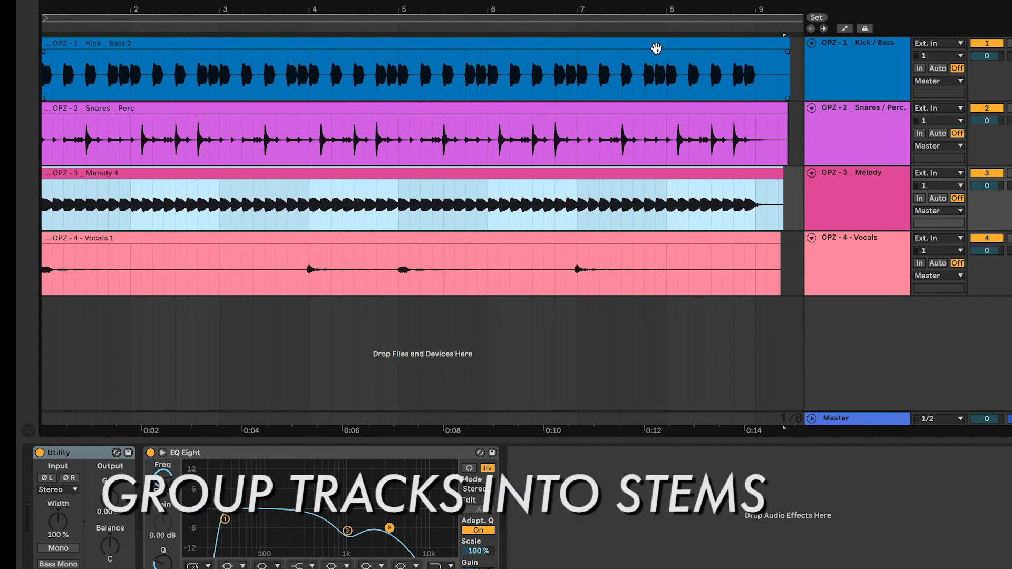
{"action": "left_click", "coordinate": [883, 69]}
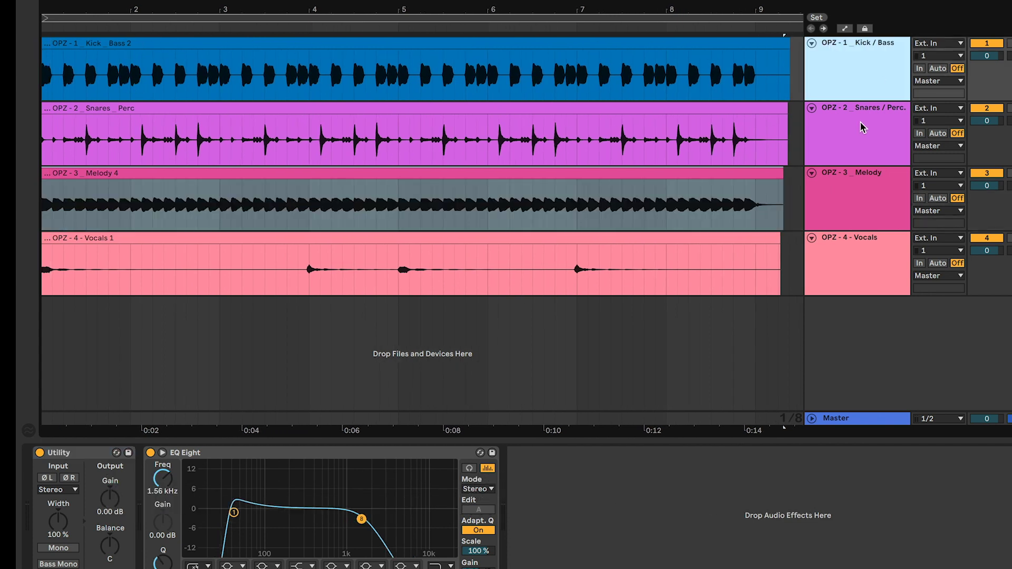
{"action": "left_click", "coordinate": [863, 128]}
{"action": "left_click", "coordinate": [868, 198]}
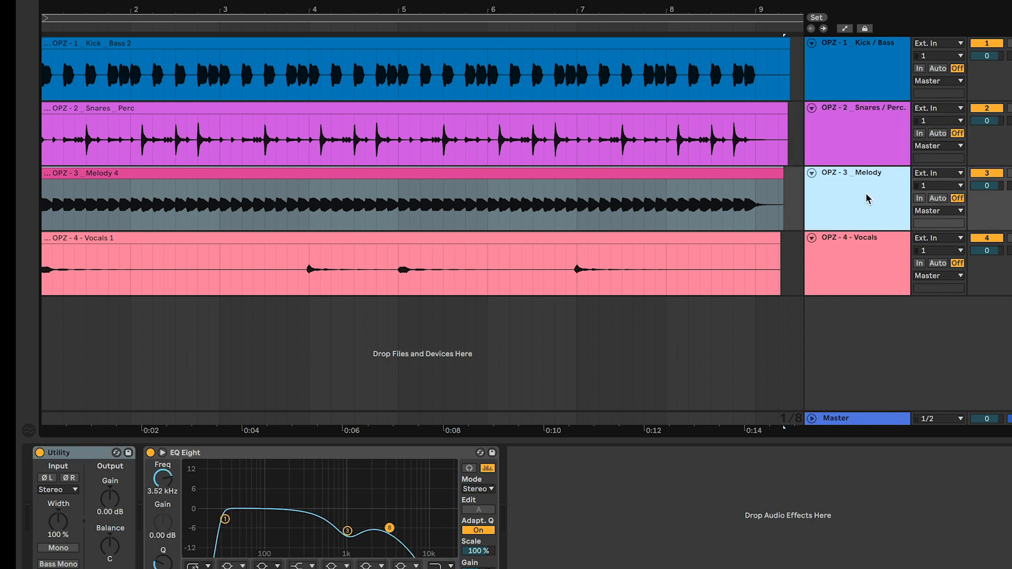
{"action": "left_click", "coordinate": [868, 264]}
{"action": "left_click", "coordinate": [847, 49]}
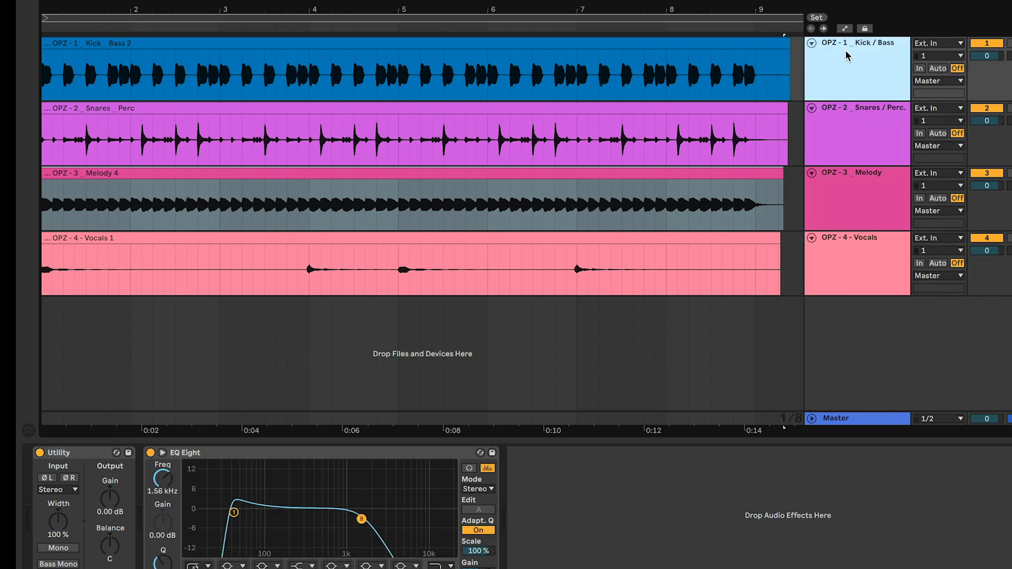
{"action": "left_click", "coordinate": [849, 129]}
{"action": "left_click", "coordinate": [851, 195]}
{"action": "left_click", "coordinate": [865, 252]}
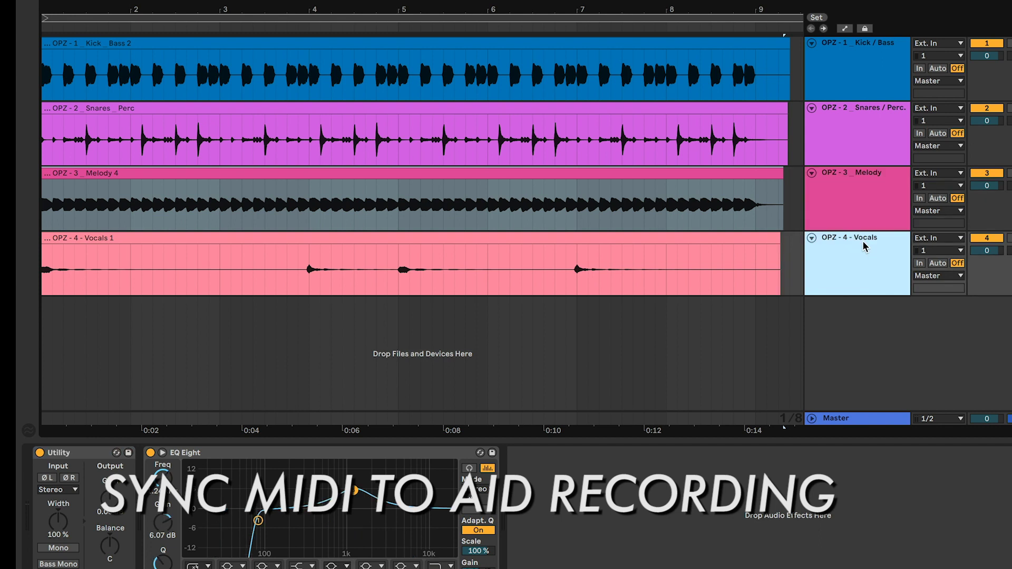
{"action": "left_click", "coordinate": [854, 51]}
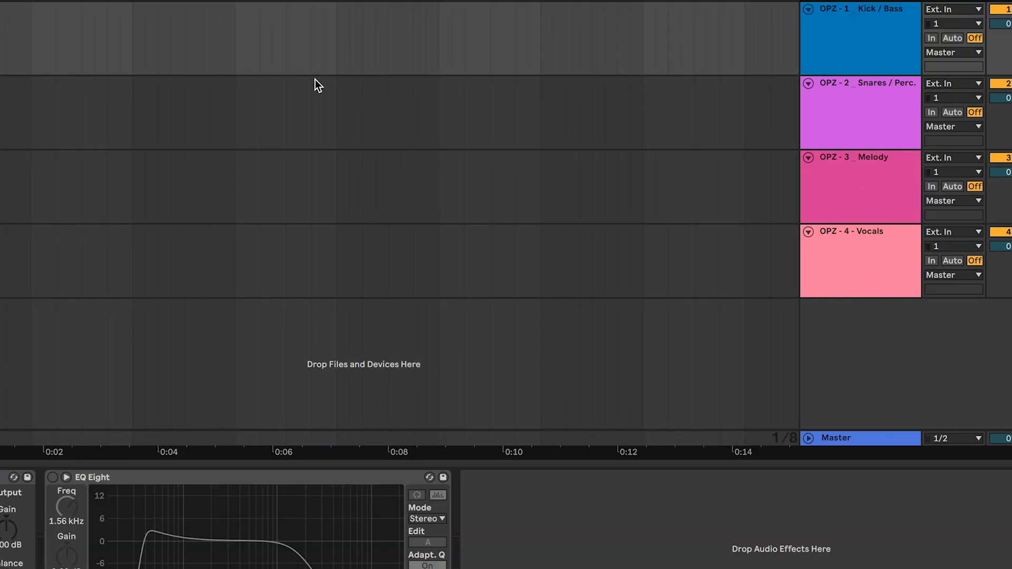
{"action": "key", "text": "super+comma"}
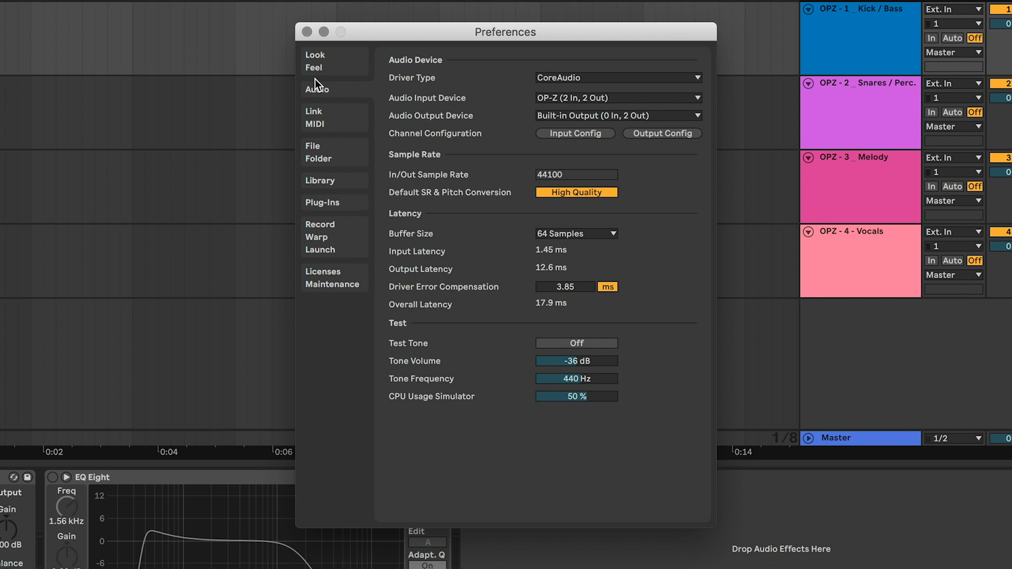
{"action": "left_click", "coordinate": [327, 117]}
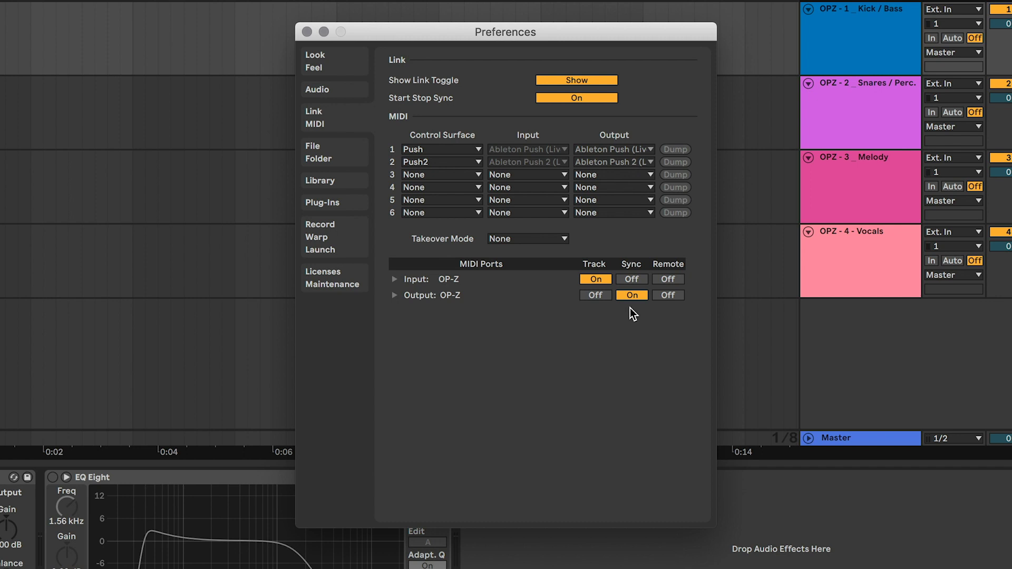
{"action": "left_click", "coordinate": [308, 32]}
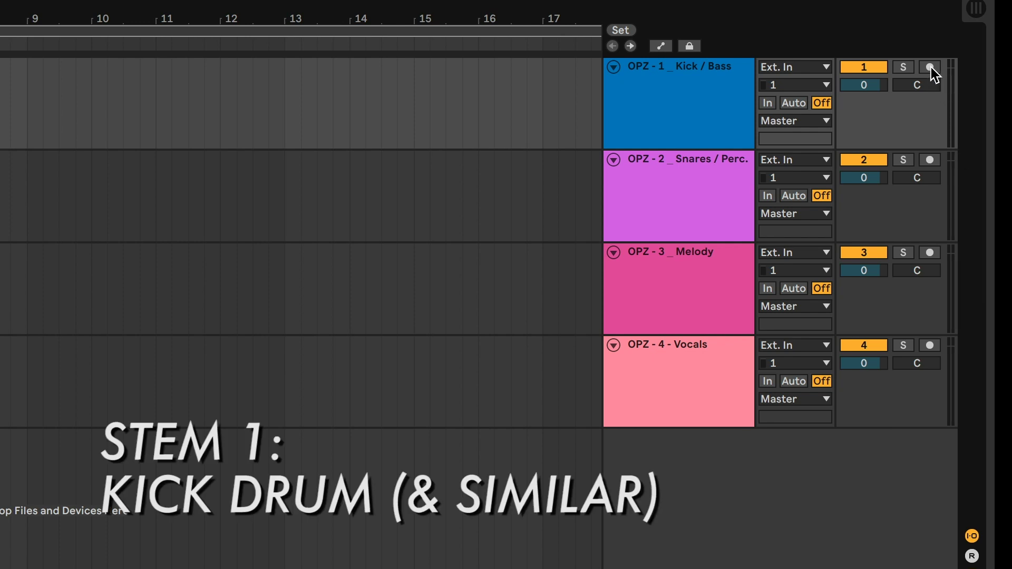
- Arm the Kick / Bass track for recording
{"action": "left_click", "coordinate": [929, 67]}
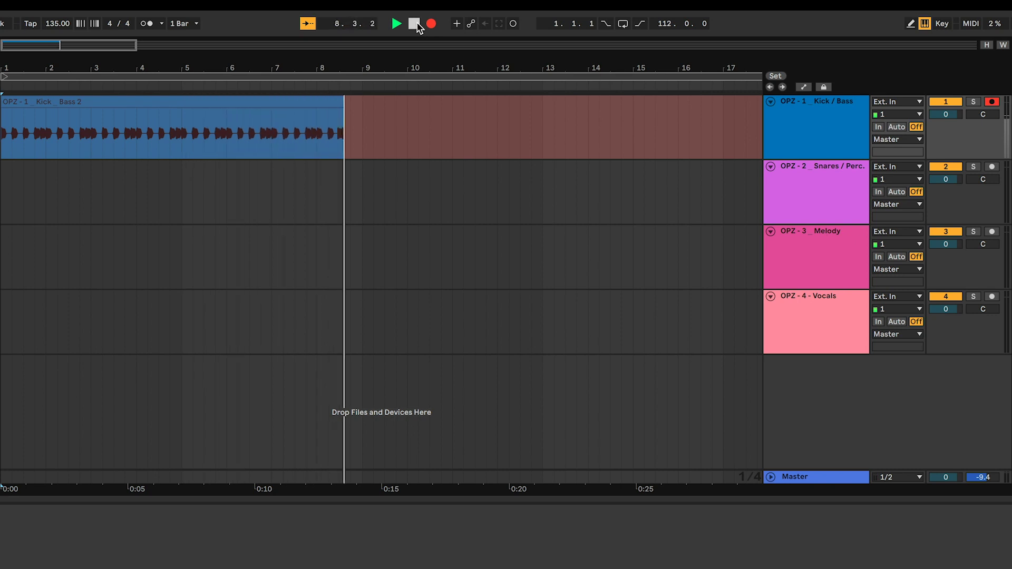
- Stop the Kick/Bass take, then record the Snares/Perc., Melody and Vocals stems in turn
{"action": "left_click", "coordinate": [414, 23]}
{"action": "left_click", "coordinate": [431, 24]}
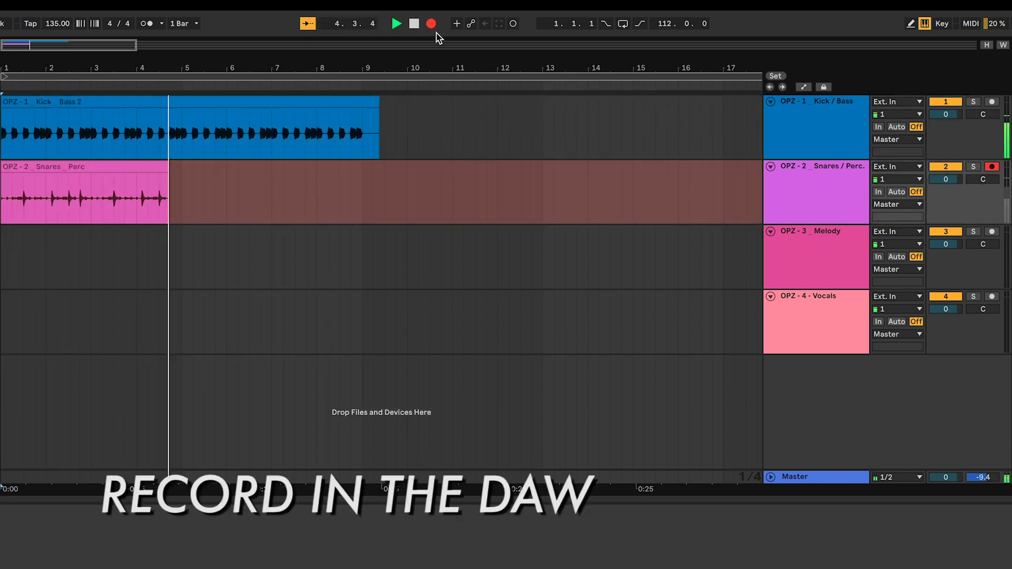
{"action": "left_click", "coordinate": [414, 23]}
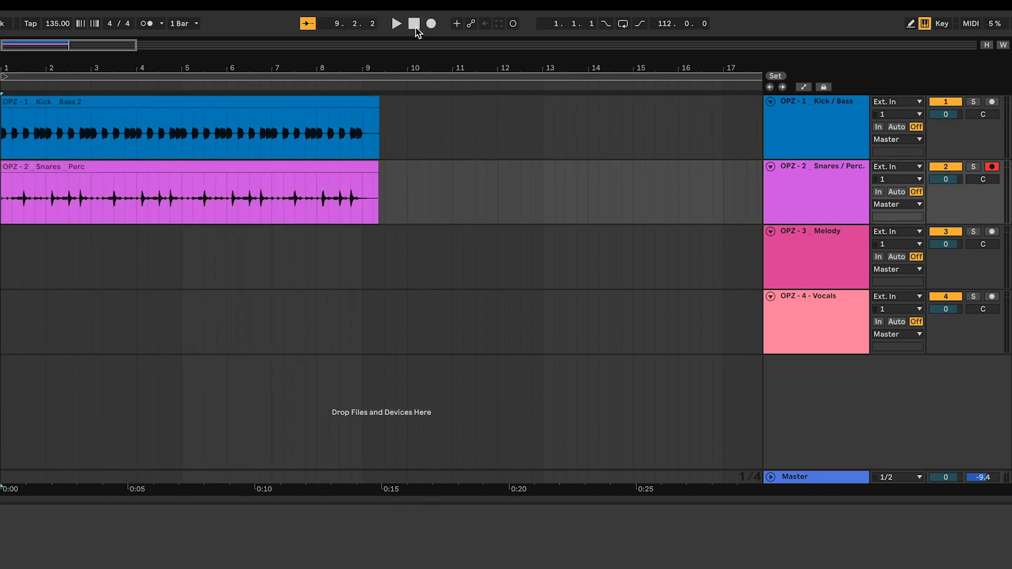
{"action": "left_click", "coordinate": [992, 231]}
{"action": "left_click", "coordinate": [432, 24]}
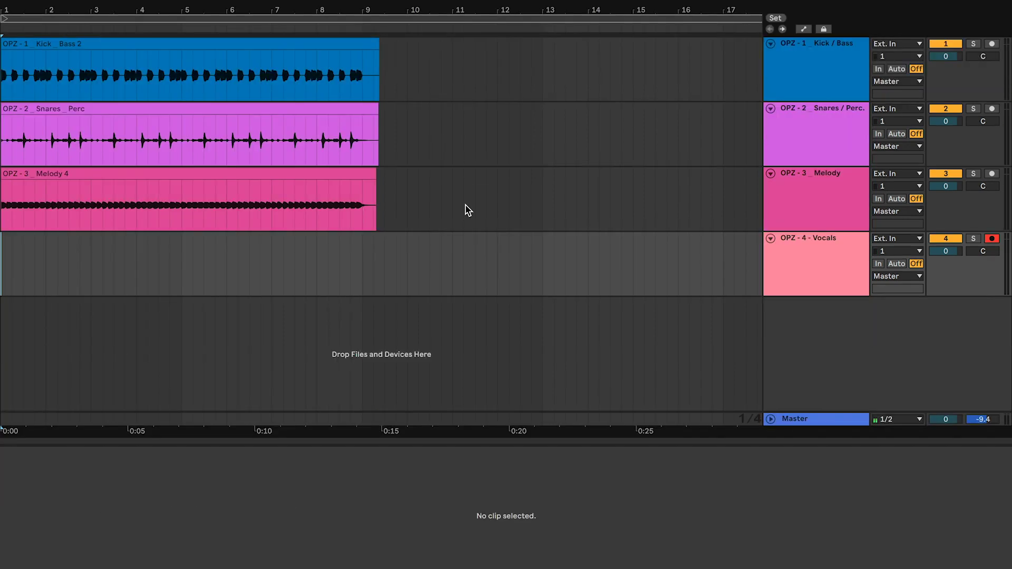
{"action": "key", "text": "F9"}
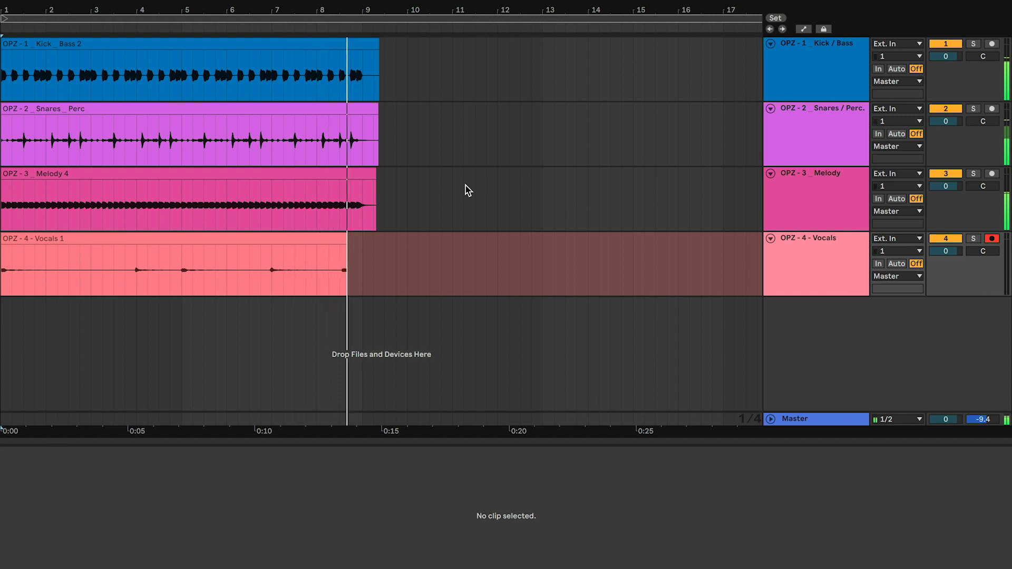
{"action": "key", "text": "space"}
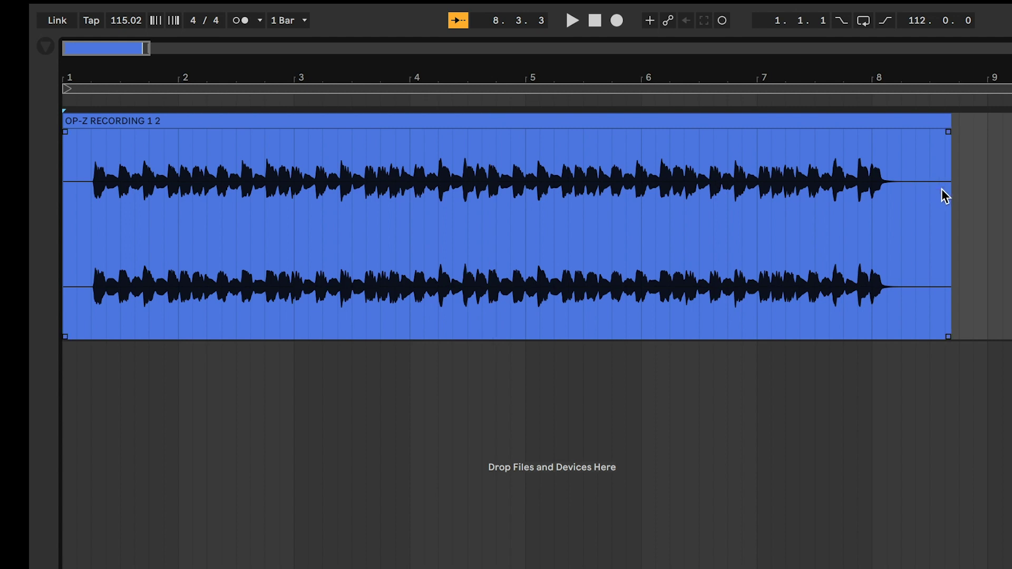
- Split the stereo clip at bar 8.2 and select the split-off tail clip
{"action": "left_click", "coordinate": [901, 229]}
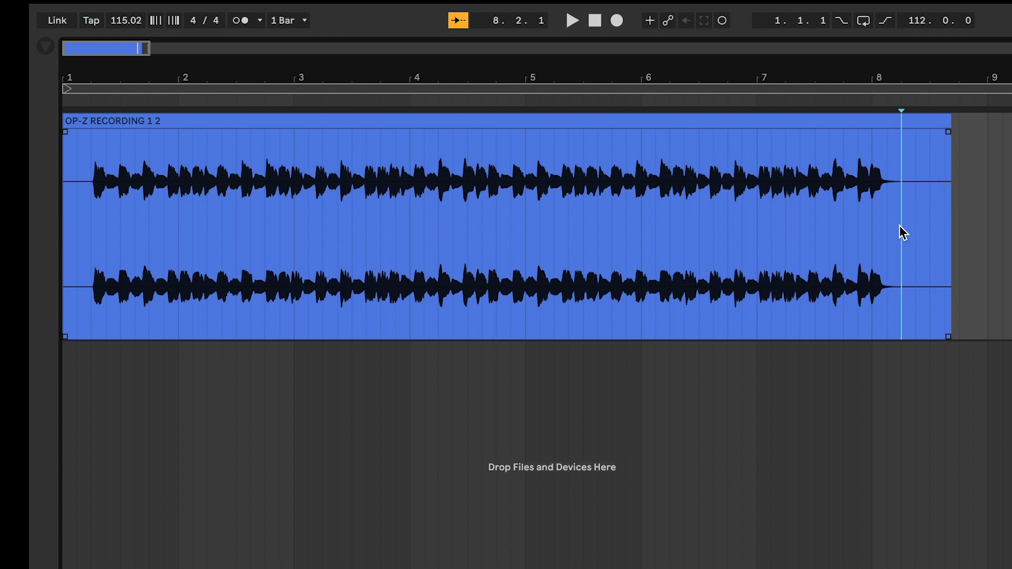
{"action": "key", "text": "super+e"}
{"action": "left_click", "coordinate": [931, 123]}
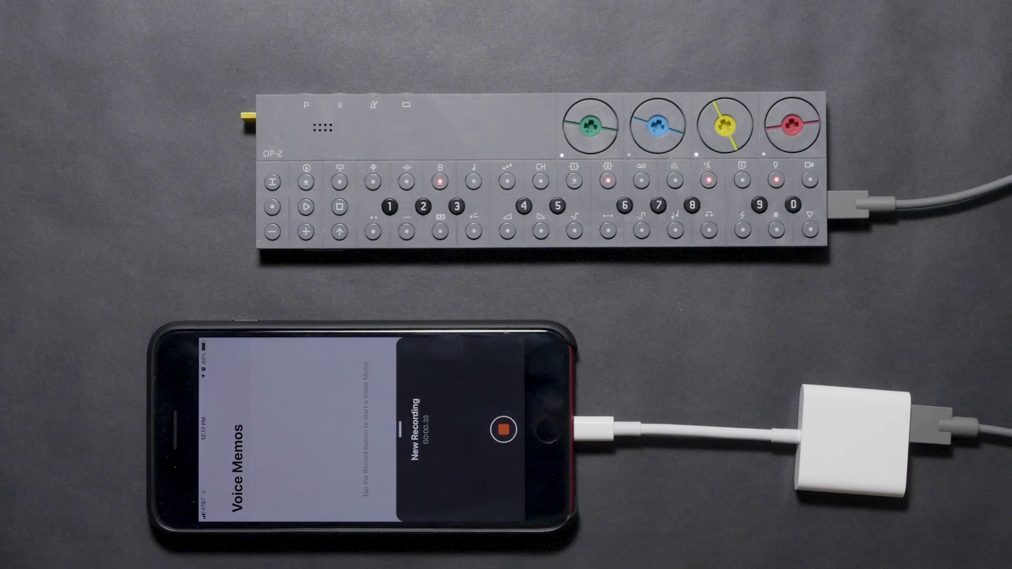
- Start OP-Z playback into the phone's Voice Memos recording
{"action": "left_click", "coordinate": [306, 207]}
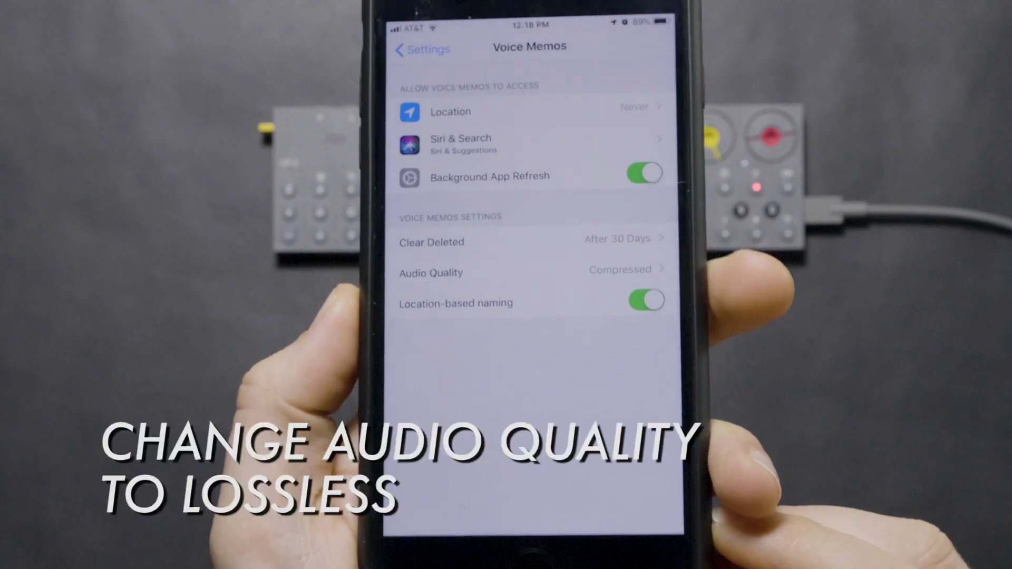
- Change Voice Memos Audio Quality from Compressed to Lossless
{"action": "left_click", "coordinate": [612, 315]}
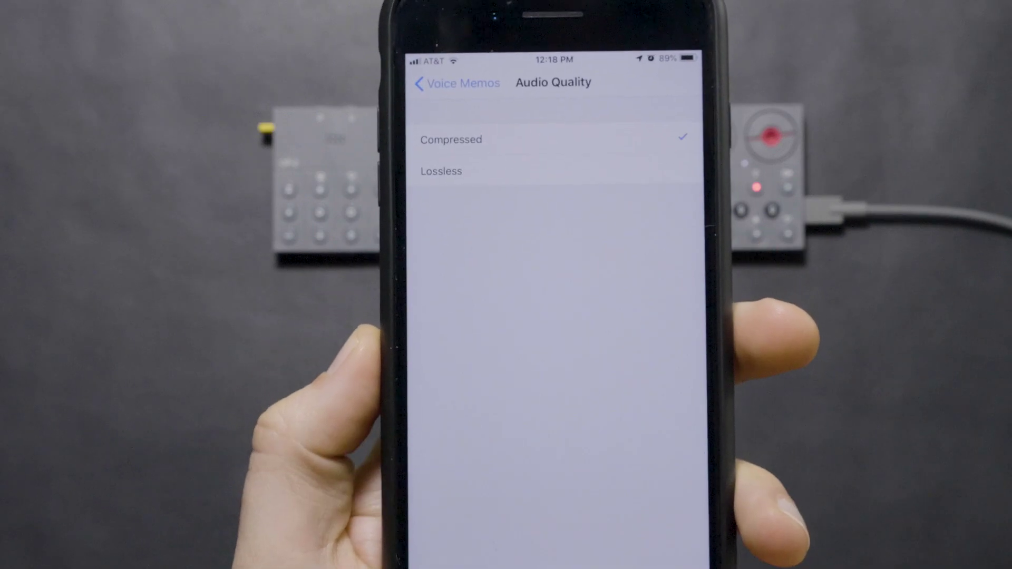
{"action": "left_click", "coordinate": [606, 159]}
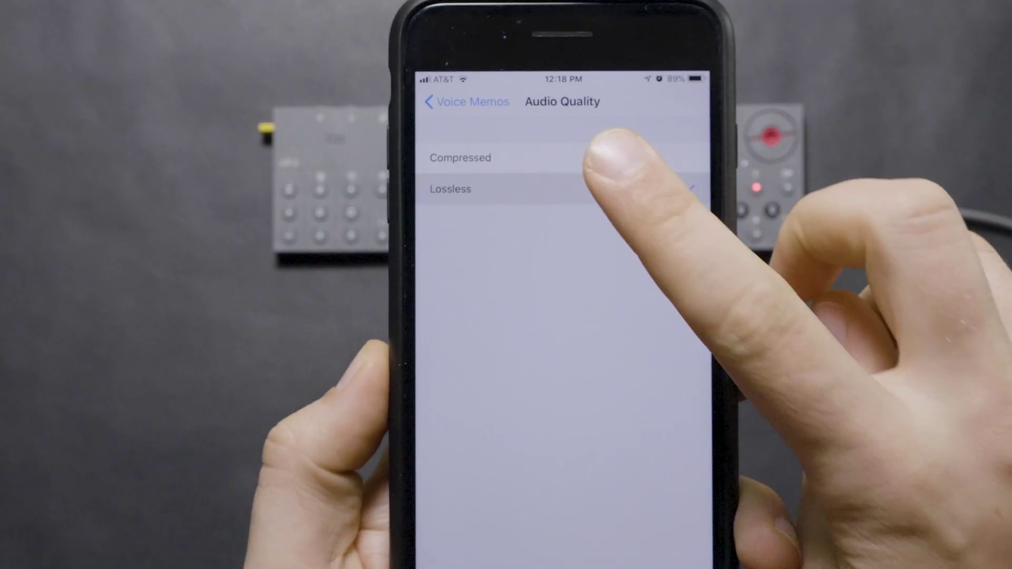